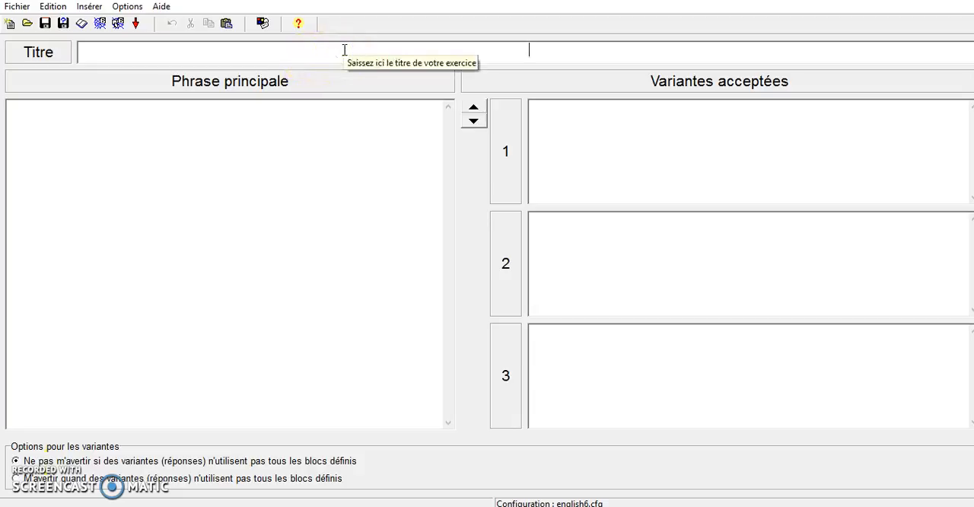
- Title the exercise "Virelangue"
text(Virelan)
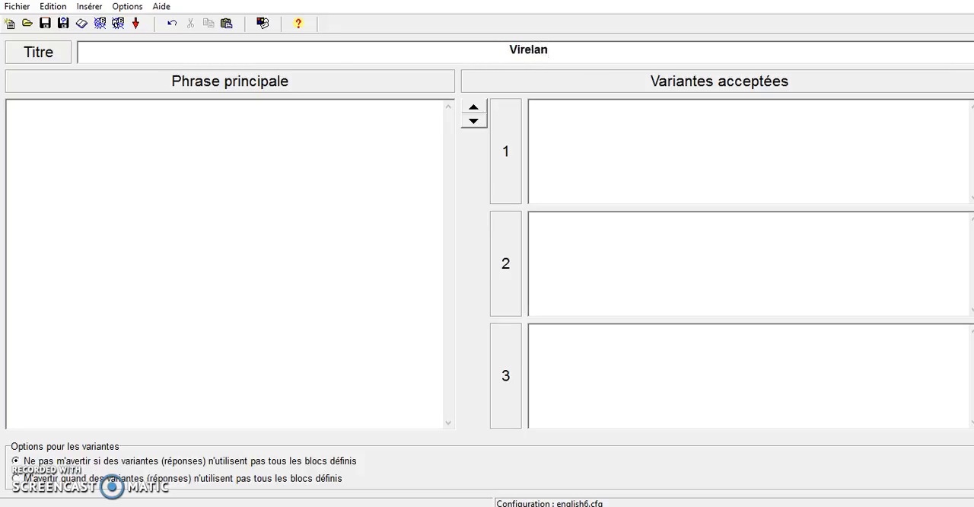
text(gue)
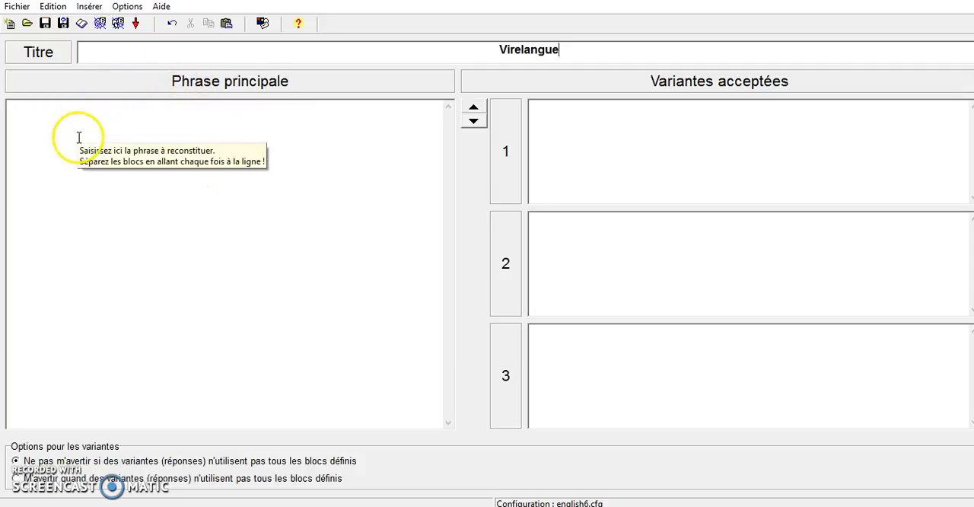
- Begin the main sentence with the blocks "un", "chasseur", "sachant" and "chasser", each on its own line
click(59, 120)
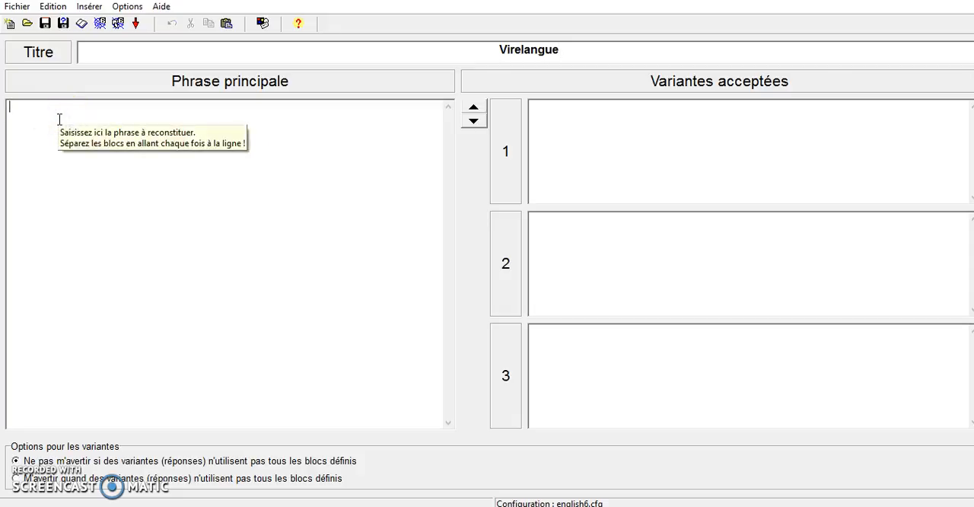
text(un c)
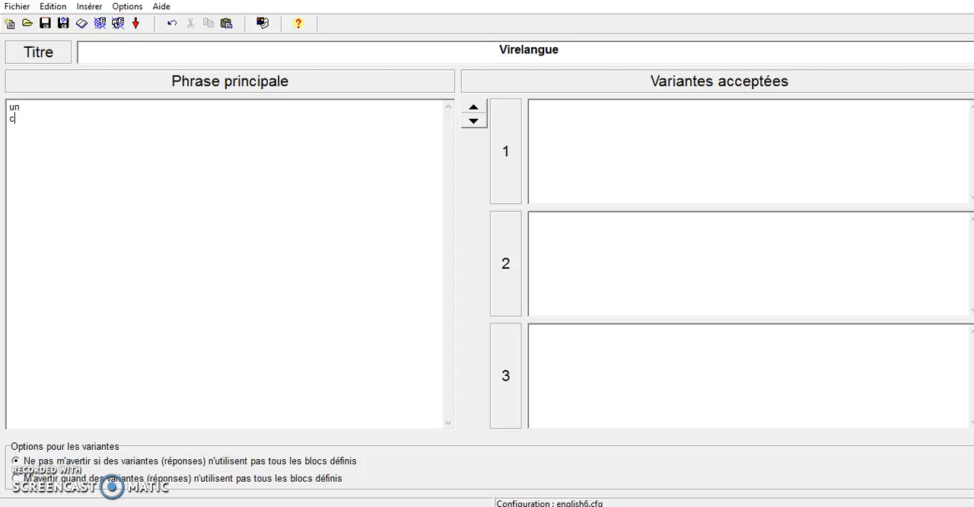
text(hasseur sachant chasser)
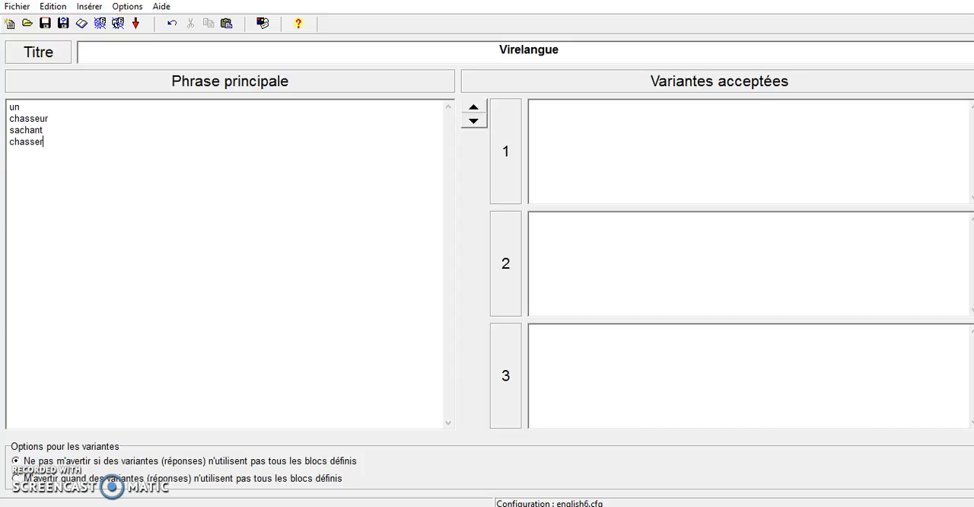
key(Return)
- Complete the main sentence with the blocks "doit", "savoir", "chasser", "sans", "son" and "chien", one per line
text(doit )
text(savoir )
text(chasser)
key(Return)
text(sans )
text(son )
text(c)
text(hi)
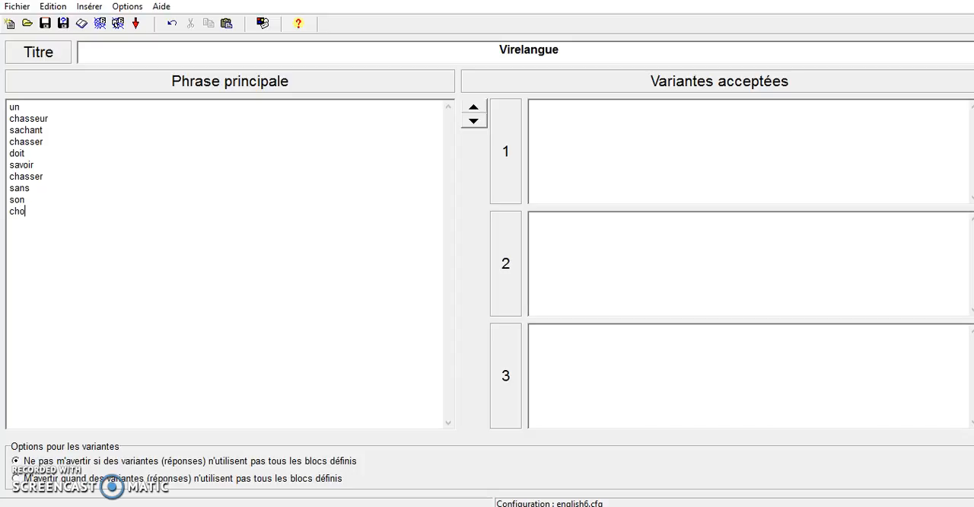
text(en)
- Add "un chien sachant chasser doit savoir chasser sans son chasseur" as the first accepted variant
click(645, 123)
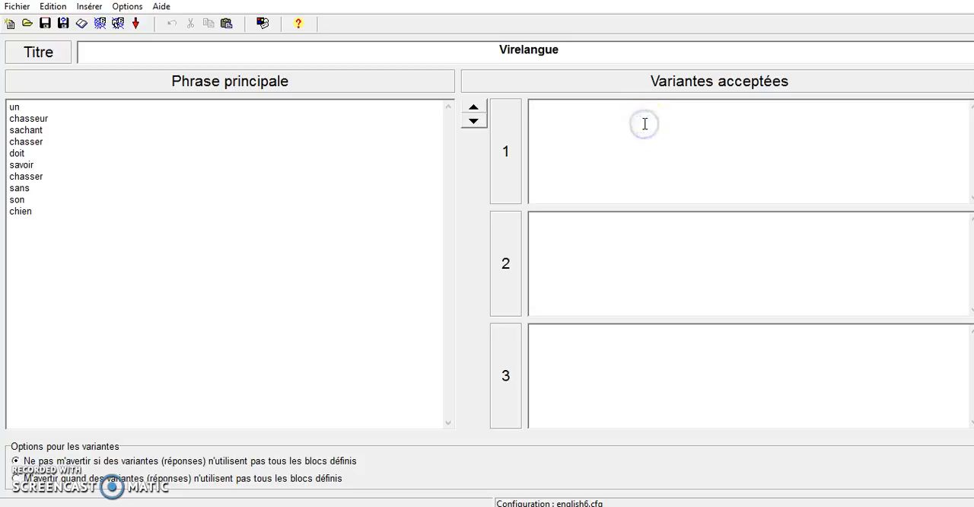
text(un chien sachant chasser doit savoir chasser sans son chasseur)
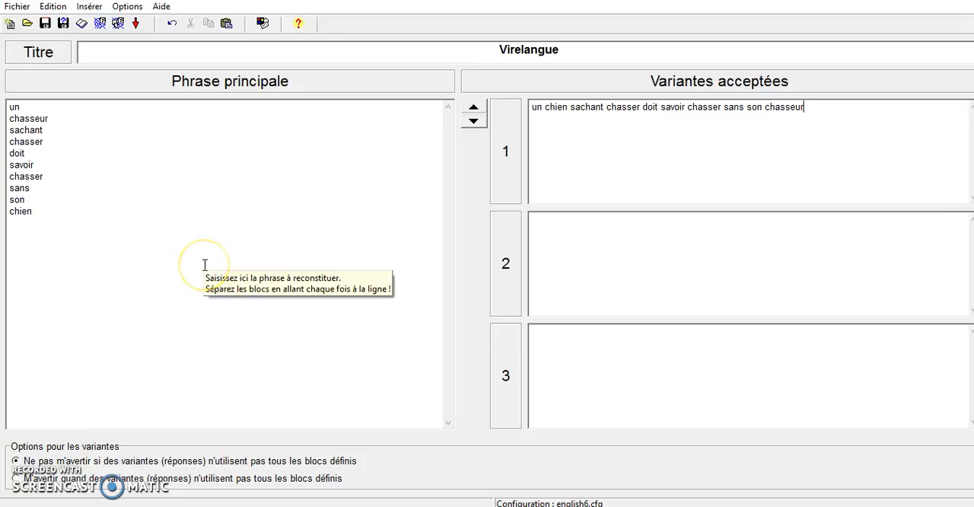
click(241, 170)
click(200, 111)
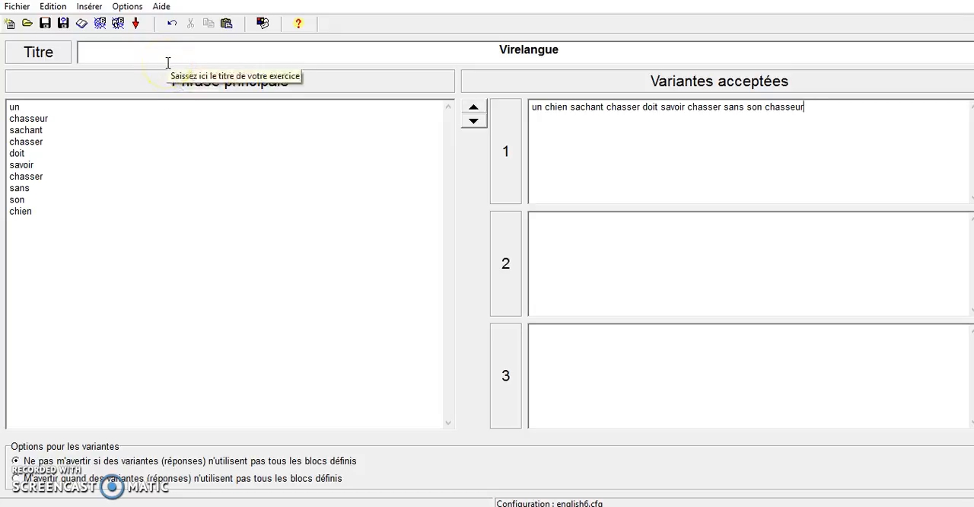
- Create the exercise's web page as virelangue1 in the jmix folder and view it in the browser
click(99, 23)
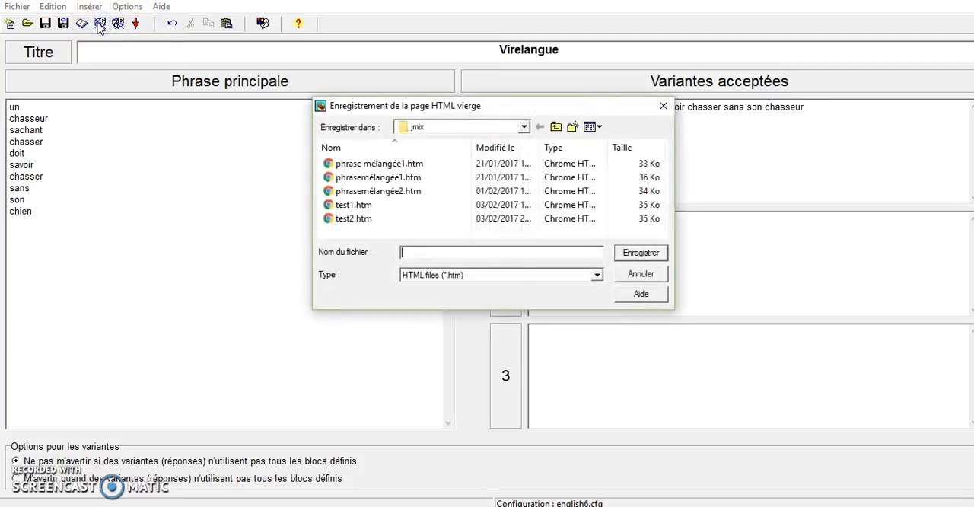
click(479, 252)
text(vire)
text(lang)
text(ue)
text(s)
text(1)
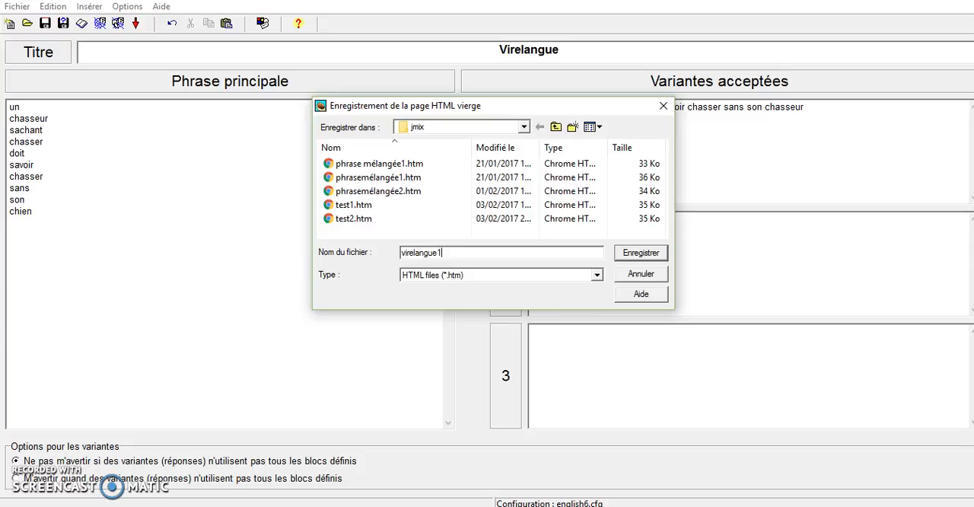
click(643, 253)
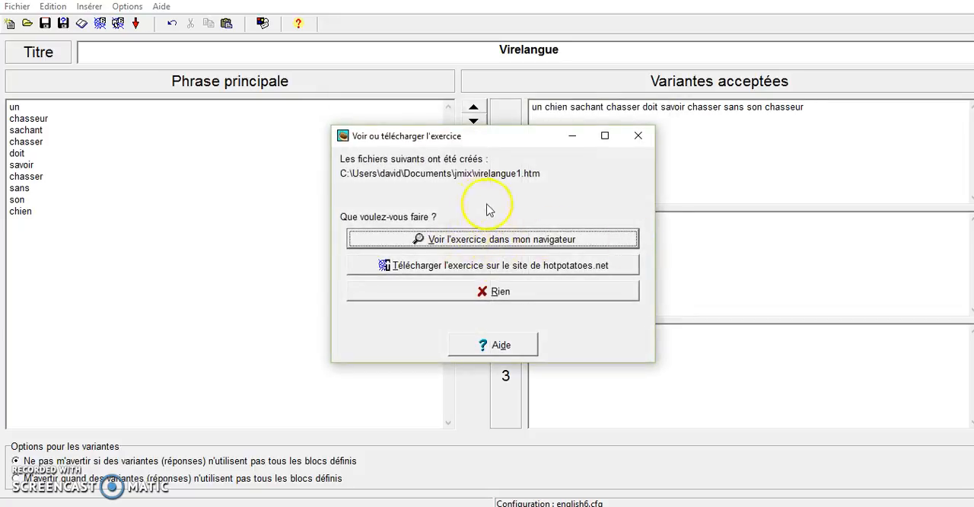
click(471, 242)
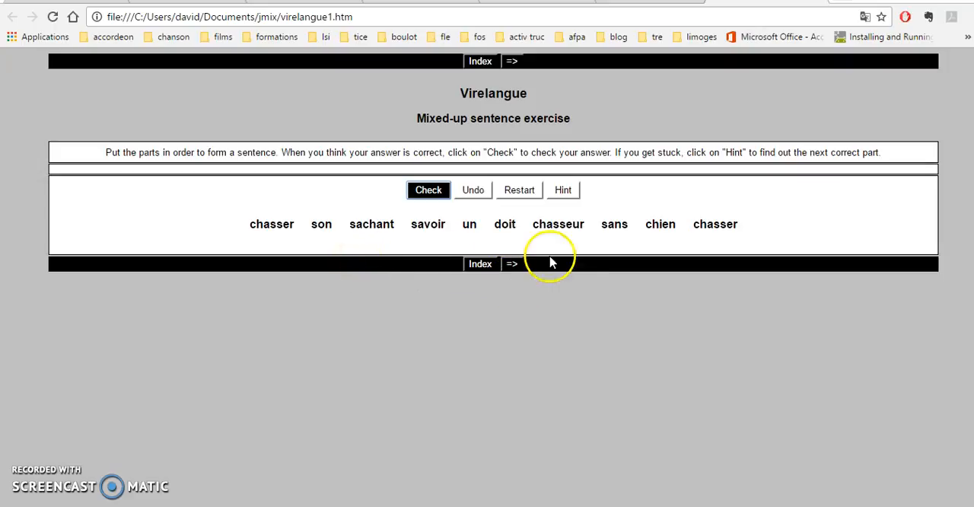
- Assemble the answer "un chien sachant chasser" from the mixed words and request a hint for the next part
click(469, 225)
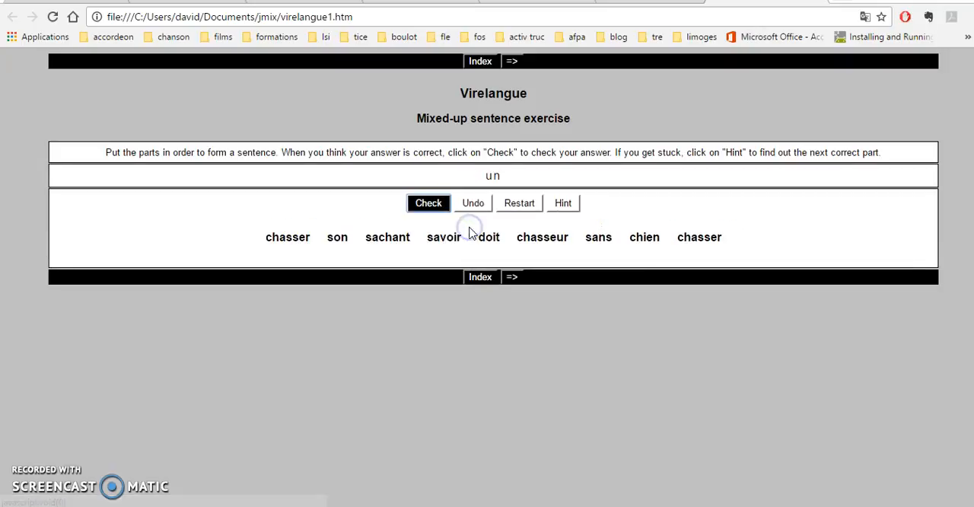
click(652, 242)
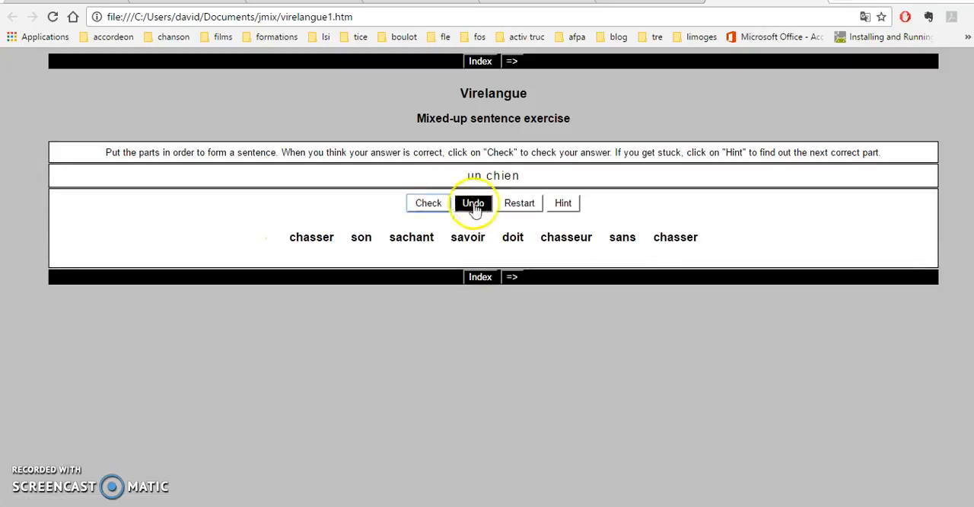
click(417, 242)
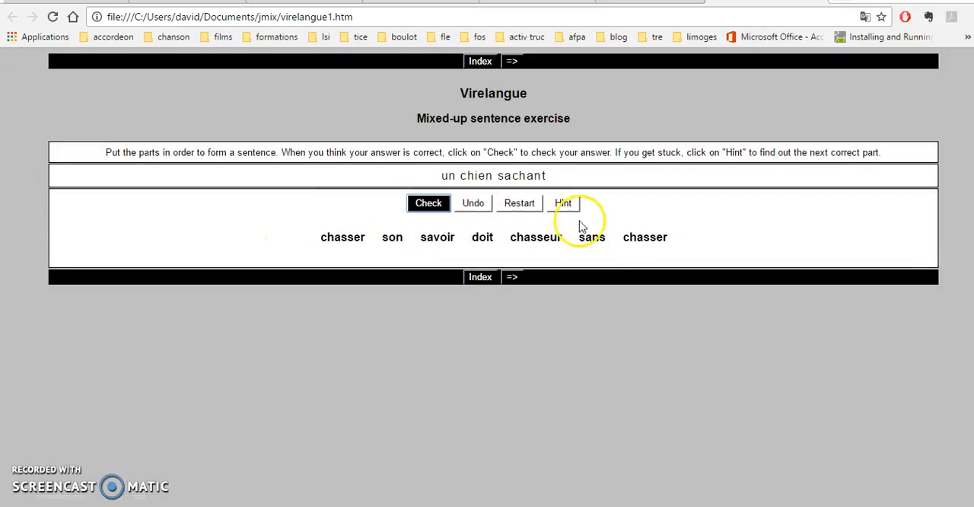
click(640, 238)
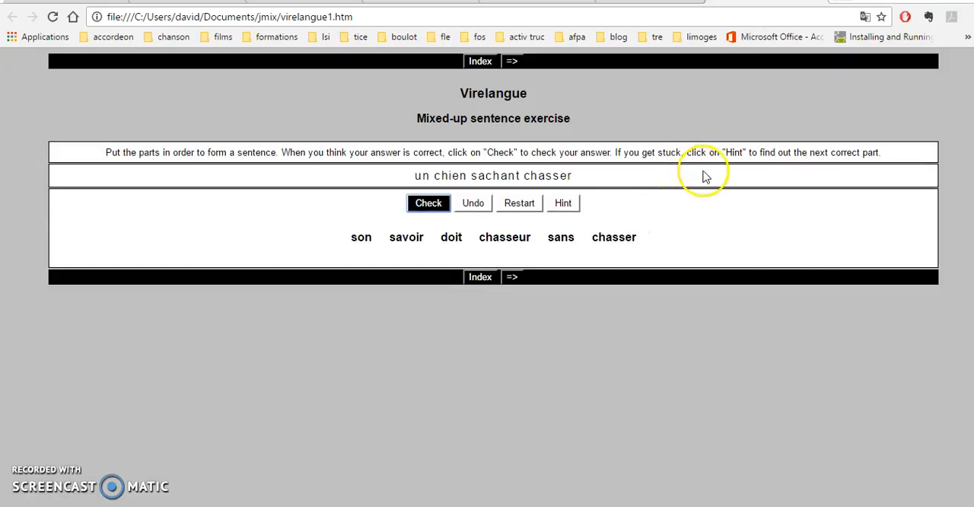
click(569, 203)
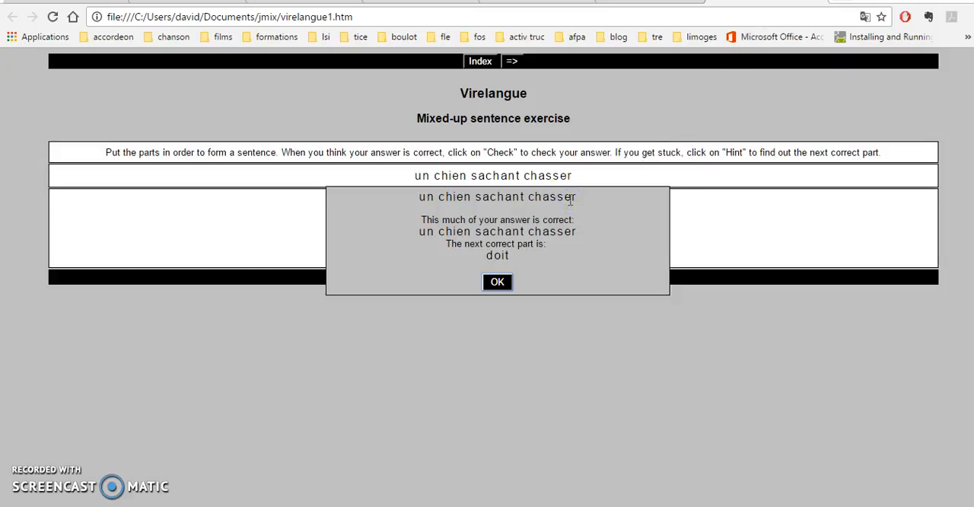
click(494, 283)
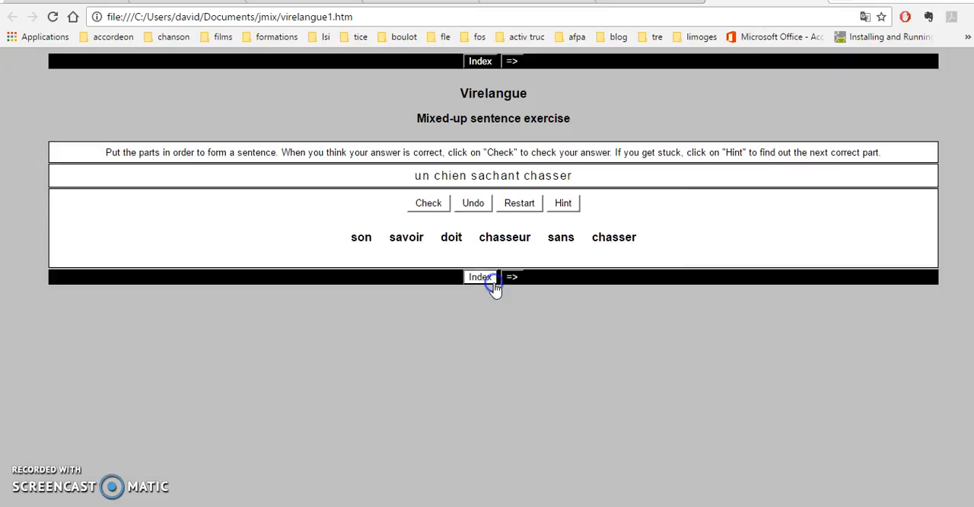
- Complete the answer with "doit savoir chasser sans son chasseur", check it and dismiss the feedback
click(451, 237)
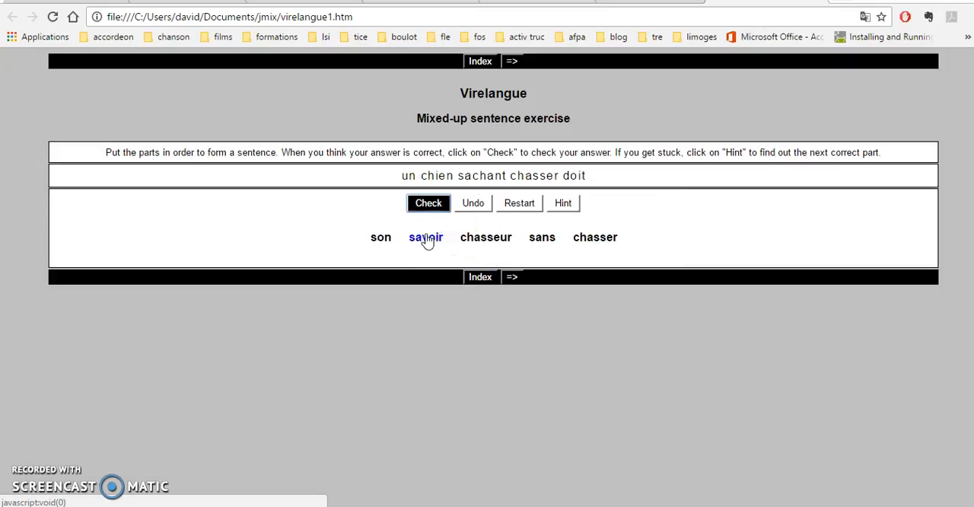
click(426, 238)
click(585, 238)
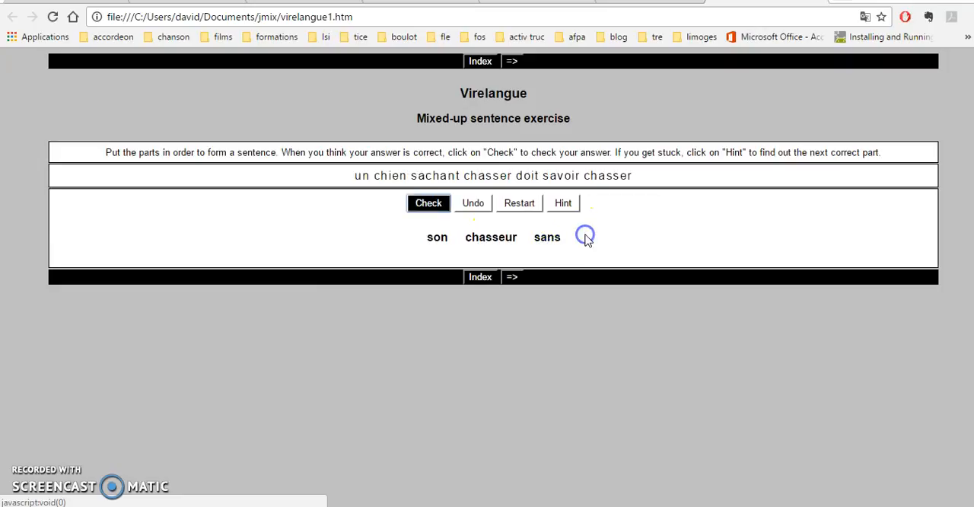
click(553, 238)
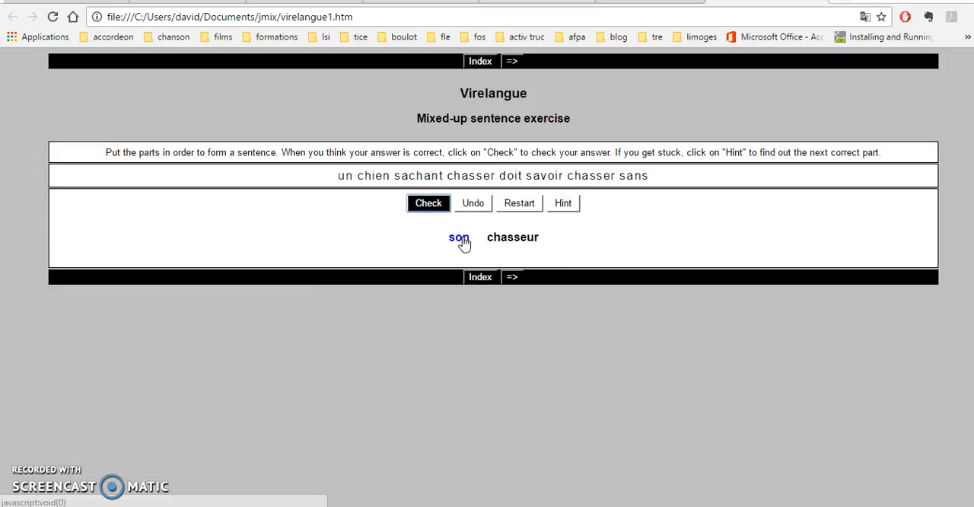
click(461, 238)
click(494, 239)
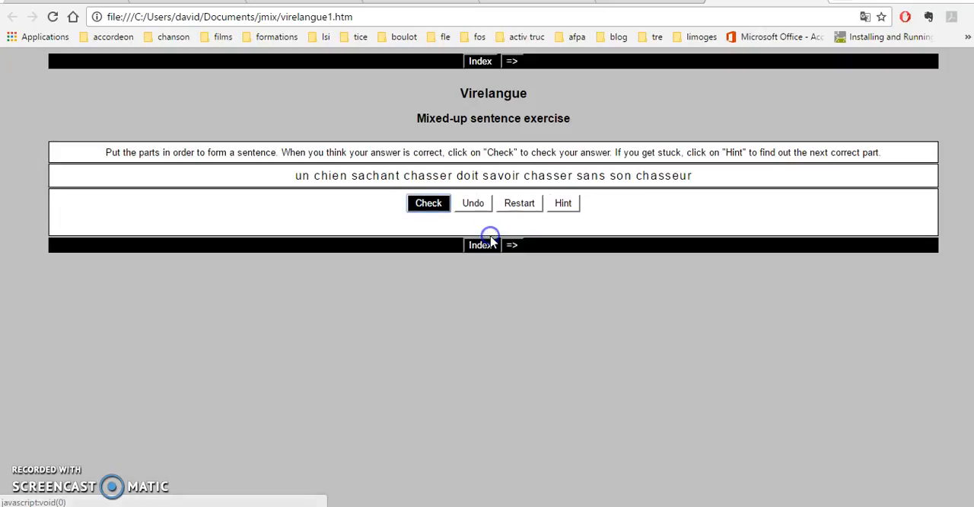
click(426, 209)
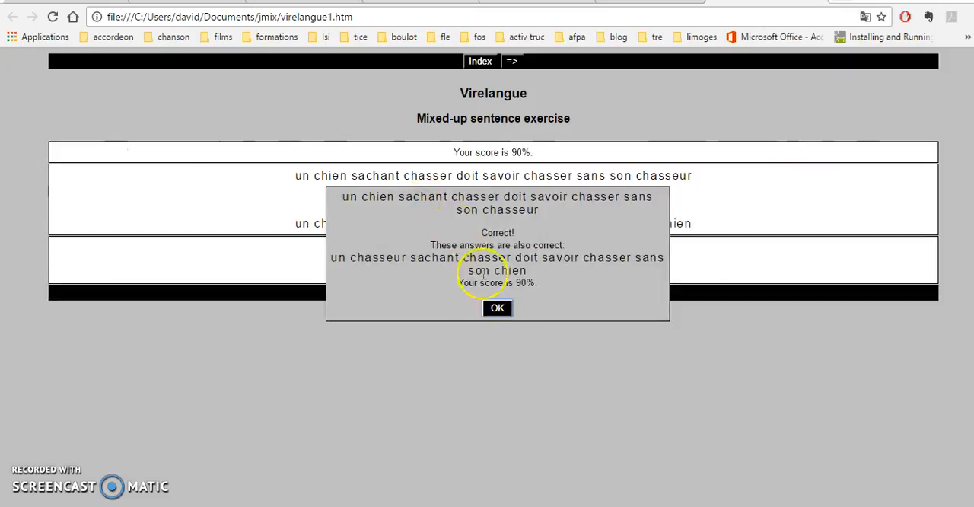
click(498, 309)
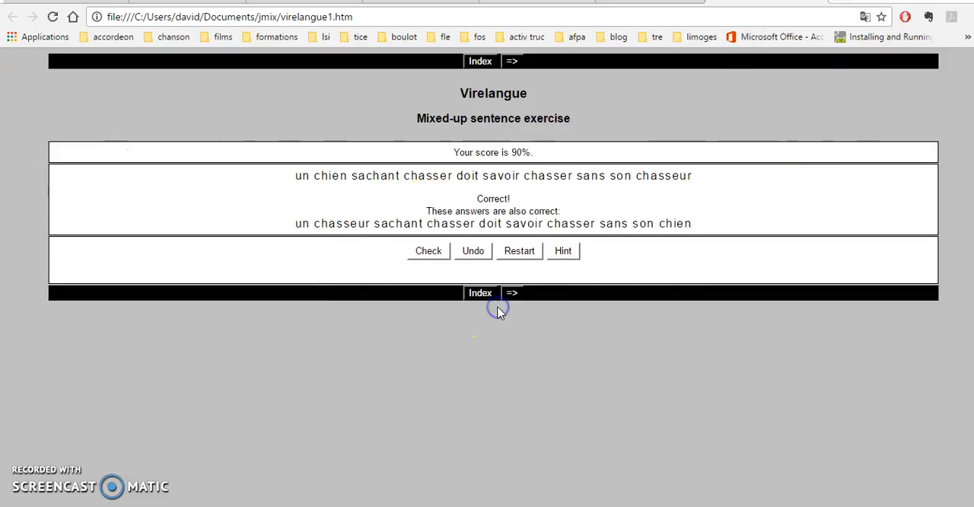